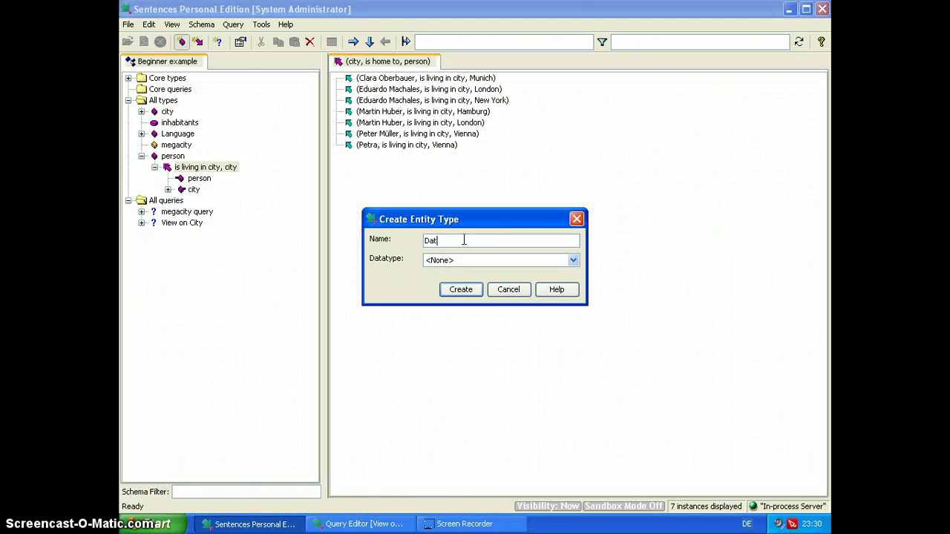
- Name the new entity type Date, keeping its Date datatype, and create it
type("ate")
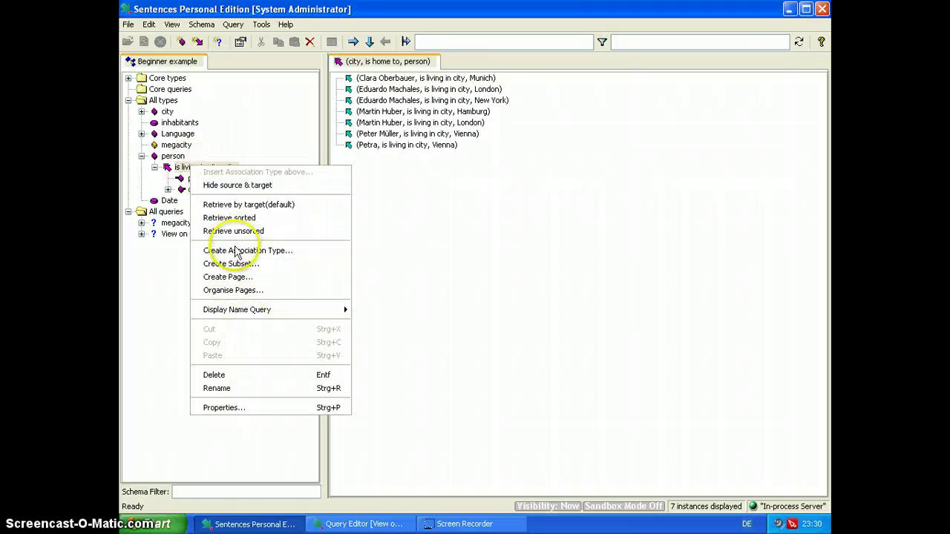
- Add a 'since' association from is living in city to Date, inverse verb 'is start of living in'
left_click(232, 252)
type("since")
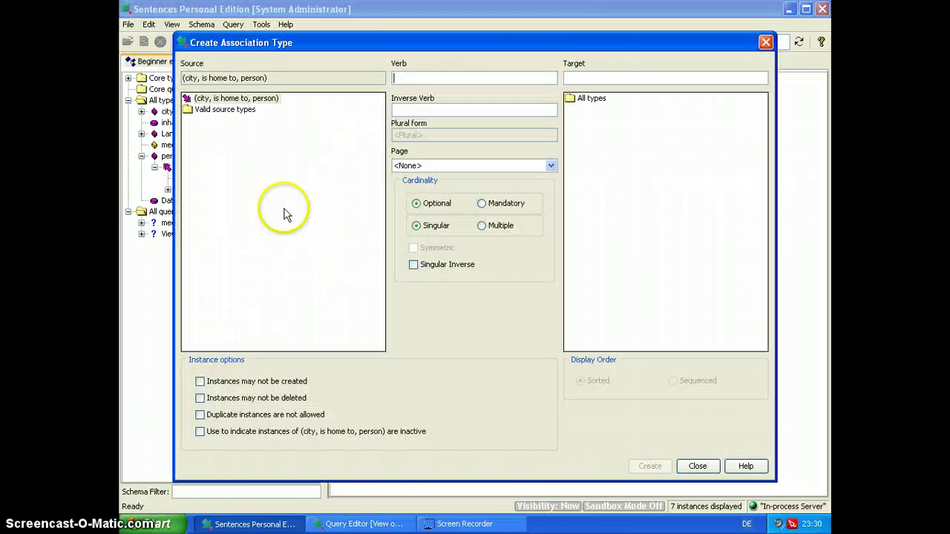
double_click(590, 98)
left_click(596, 121)
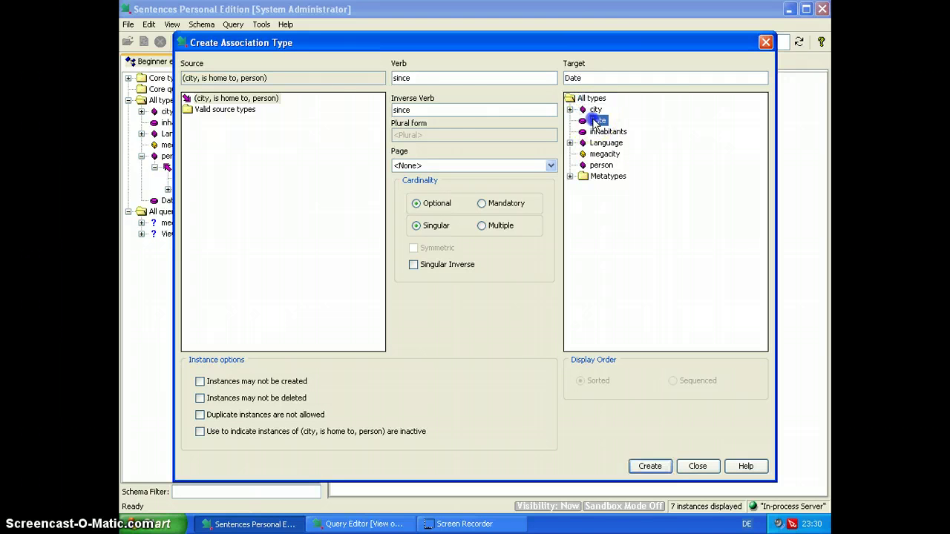
left_click(440, 111)
type("is start of living in")
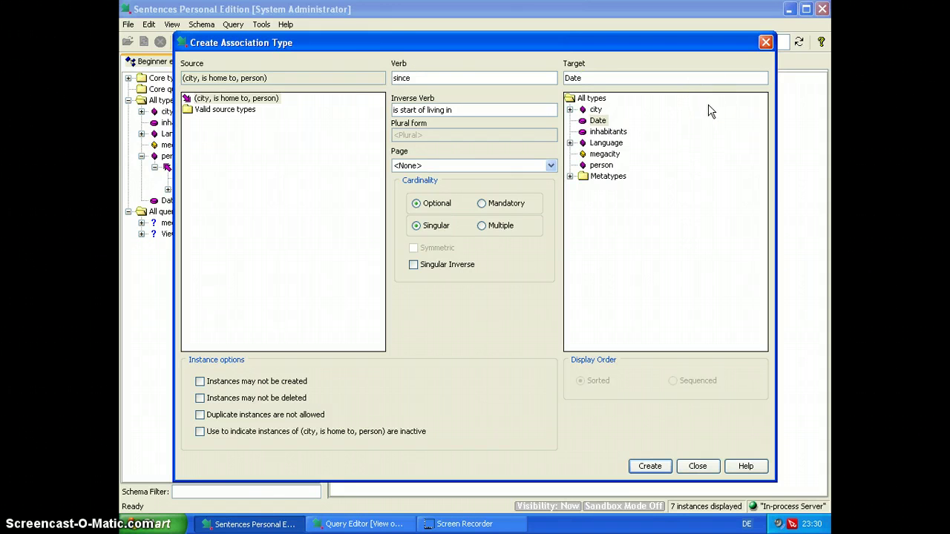
mouse_move(382, 43)
left_mouse_down()
mouse_move(364, 109)
mouse_move(362, 86)
left_mouse_up()
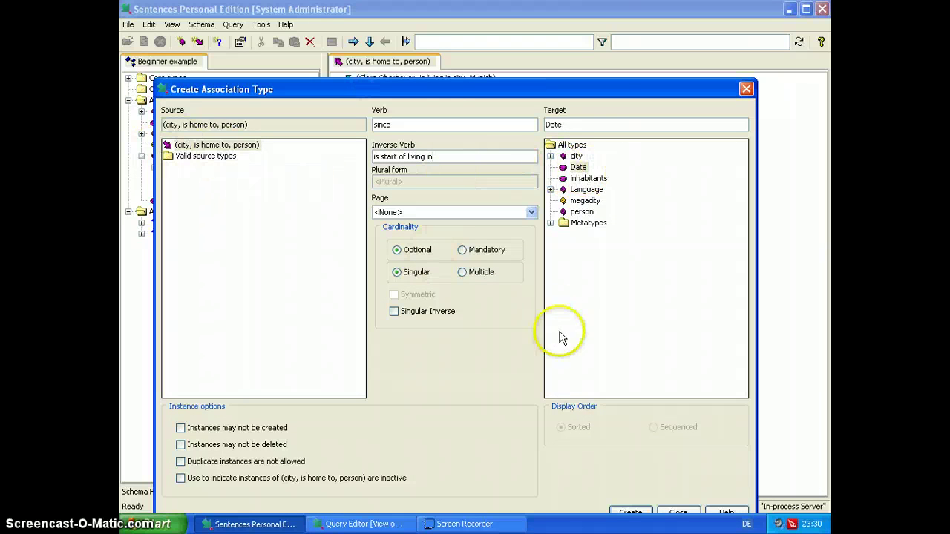
left_click_drag(433, 88, 429, 53)
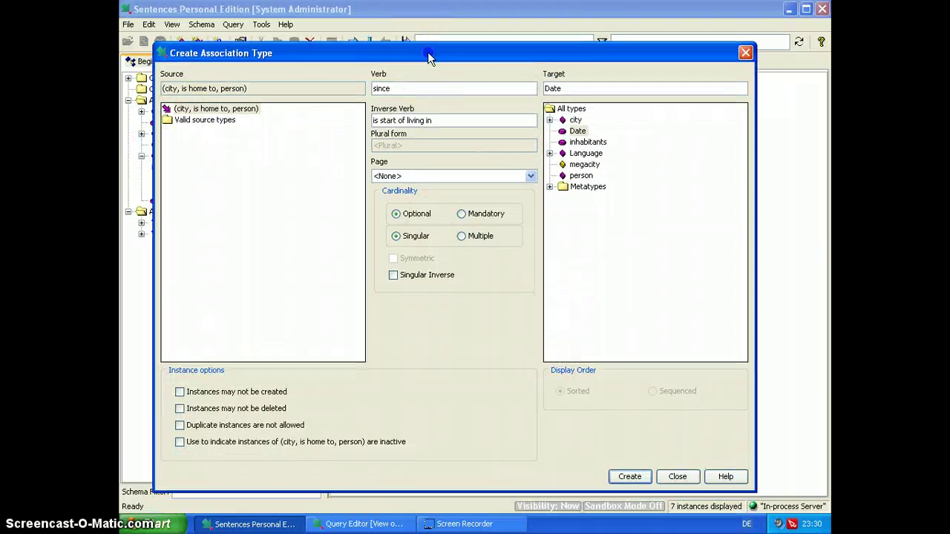
- Create the association, then review a person's form and a new city form's Person/Since table
left_click(630, 472)
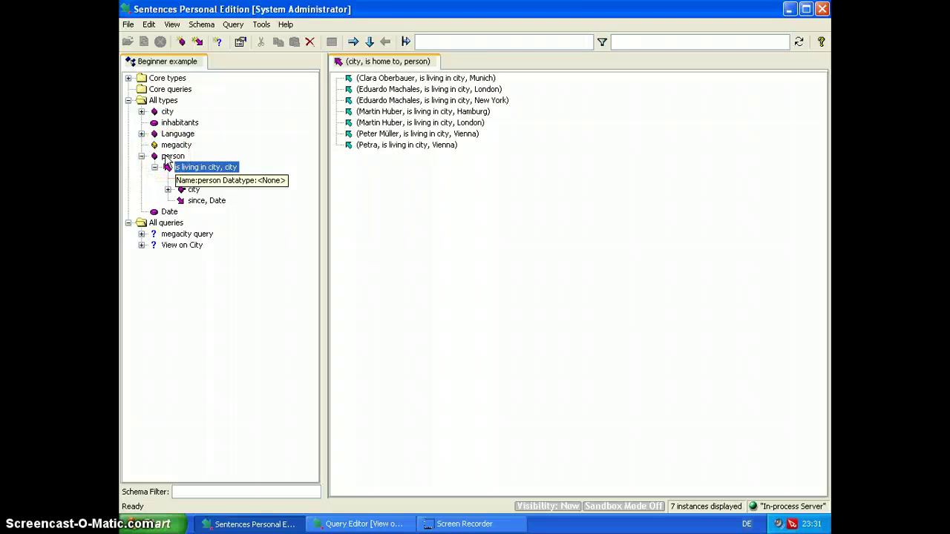
left_click(166, 158)
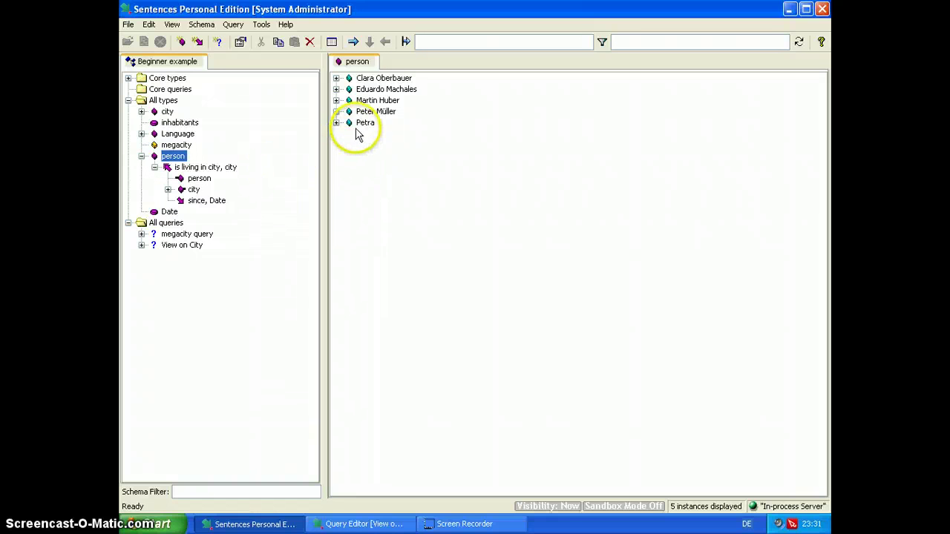
left_click(371, 103)
right_click(371, 105)
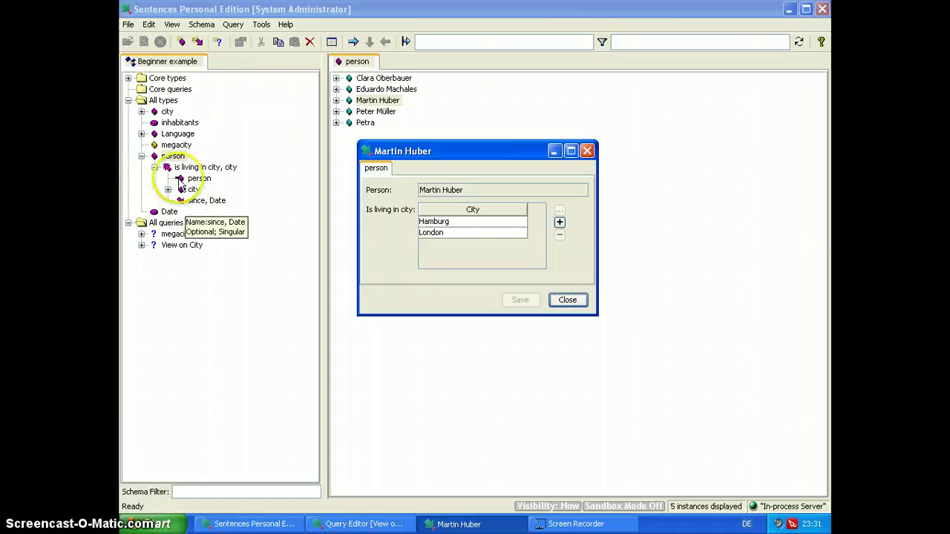
left_click(571, 297)
left_click(140, 111)
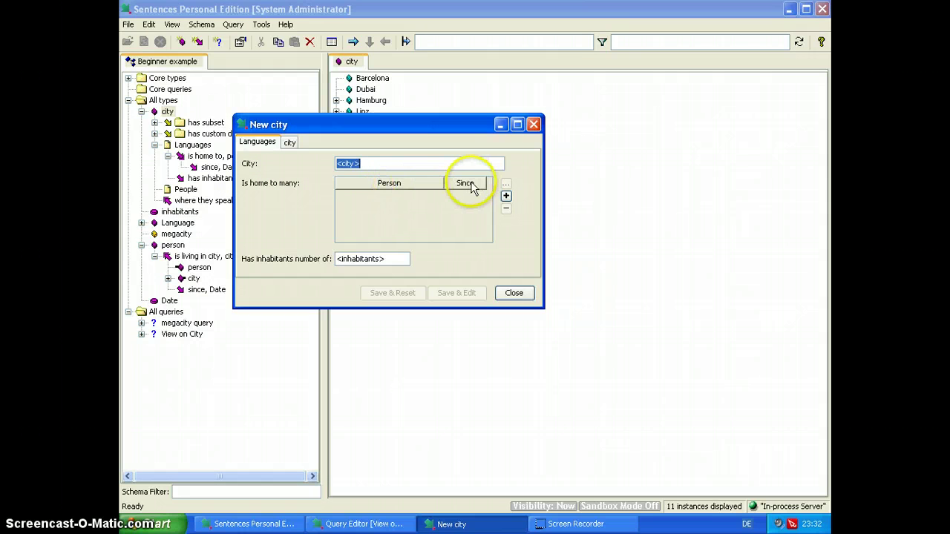
left_click(513, 292)
- On London's form, set the resident's Since date to 12.03.2014, apply it, and close the form
left_click(365, 123)
right_click(363, 124)
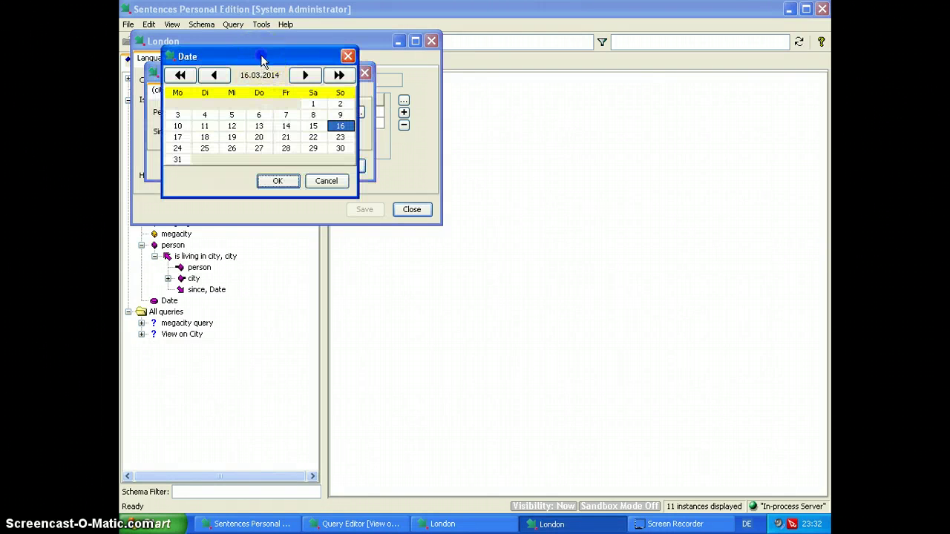
left_click_drag(254, 57, 438, 129)
left_click(447, 219)
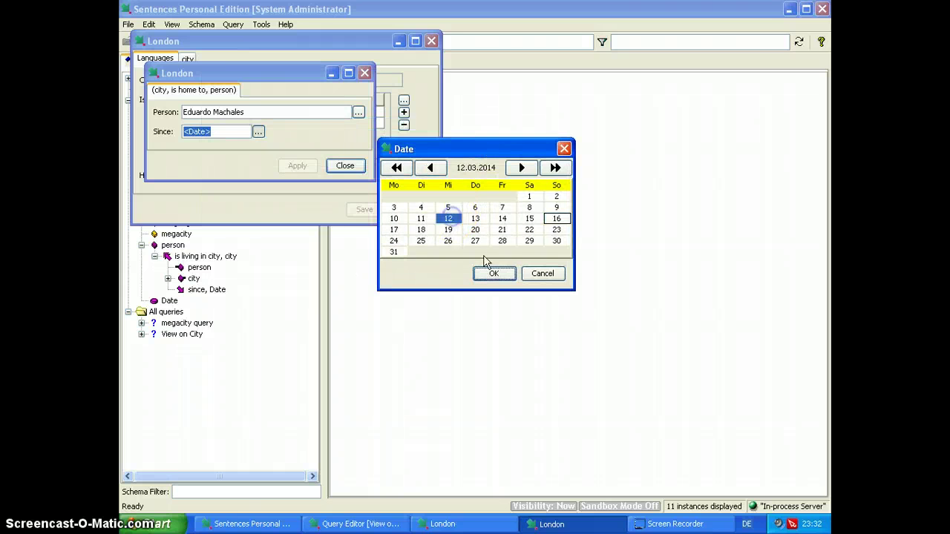
left_click(491, 274)
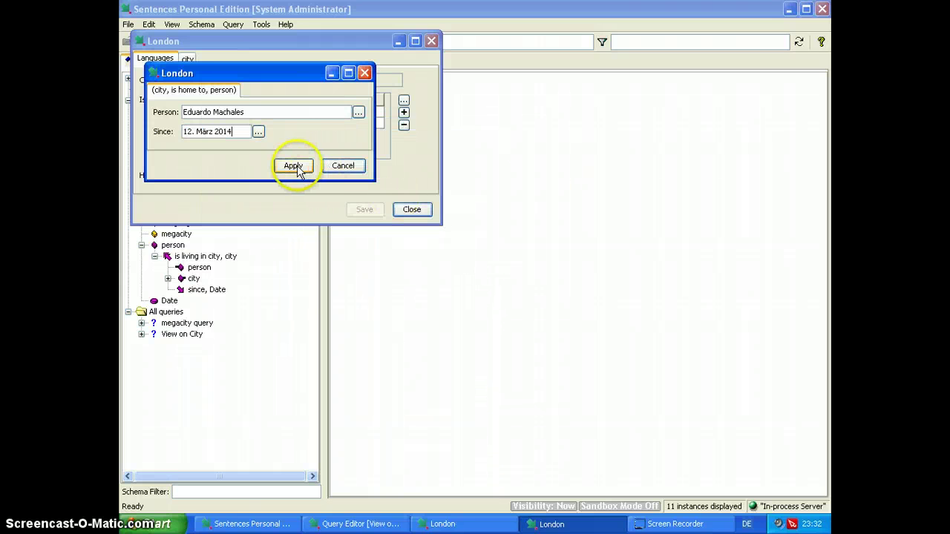
left_click(297, 166)
left_click(342, 166)
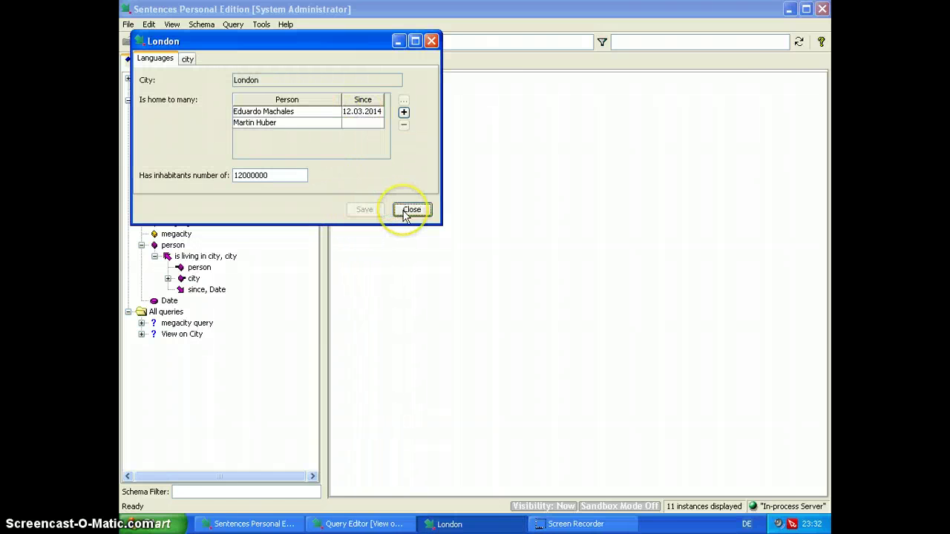
left_click(409, 210)
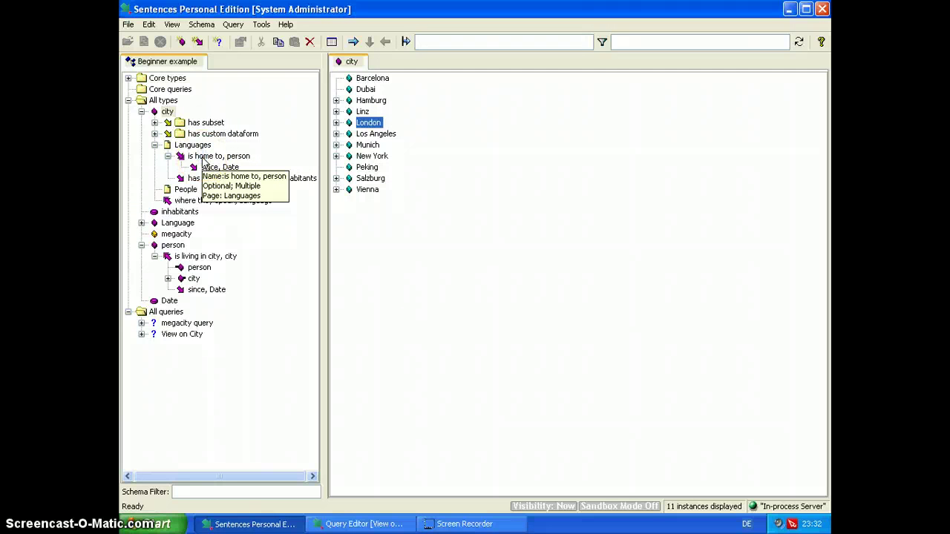
- List the is home to, person associations and inspect their Format presentation without changes
left_click(199, 157)
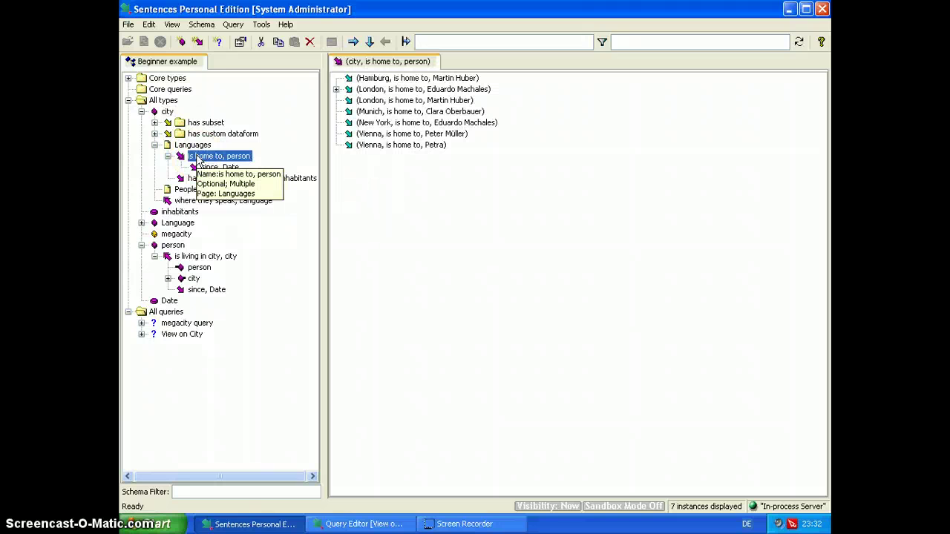
right_click(197, 158)
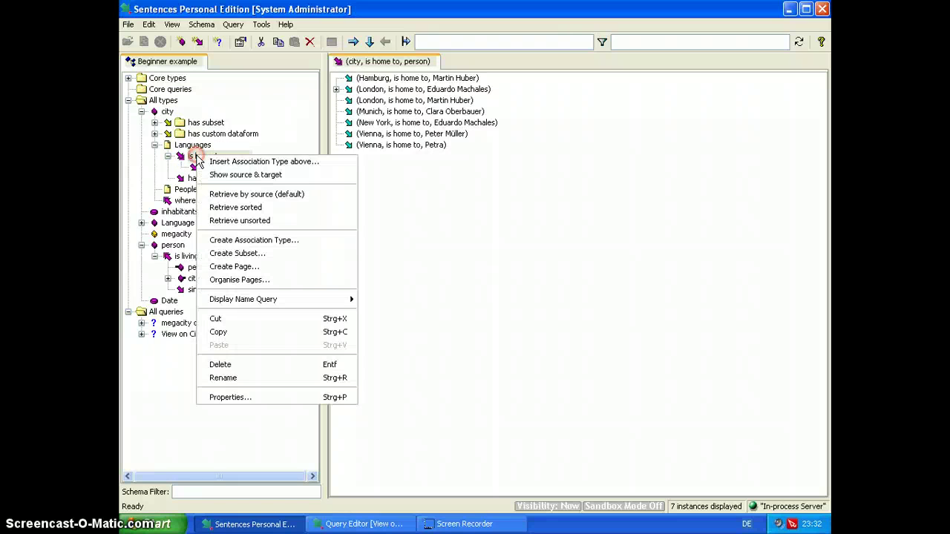
left_click(222, 399)
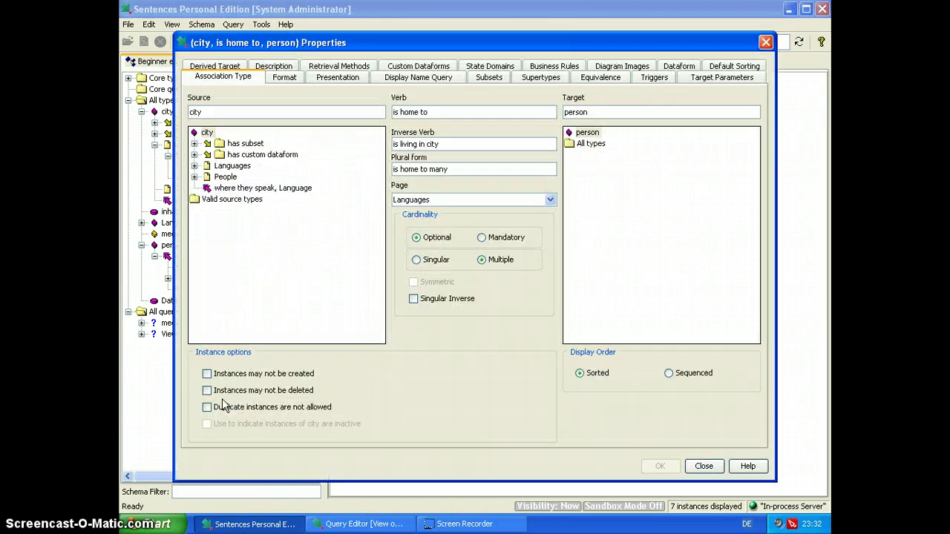
left_click(284, 78)
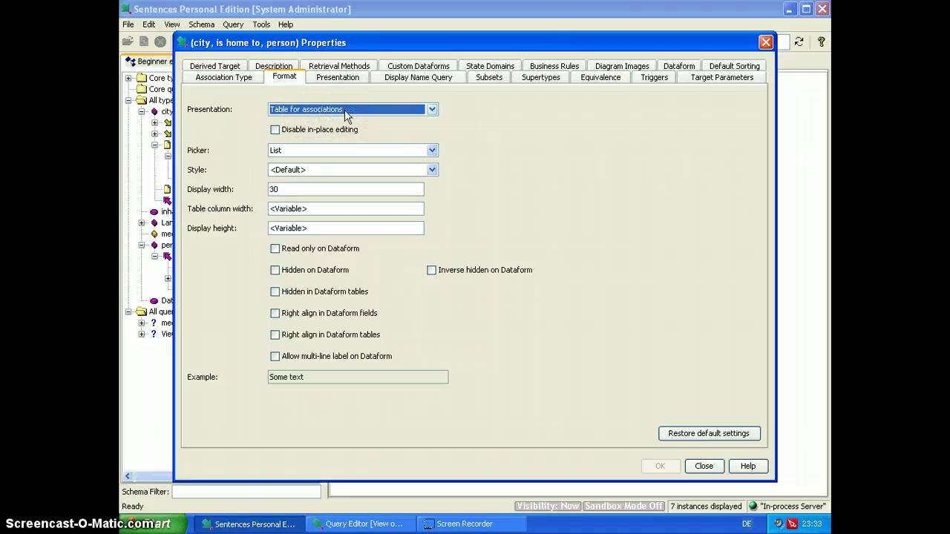
left_click(704, 466)
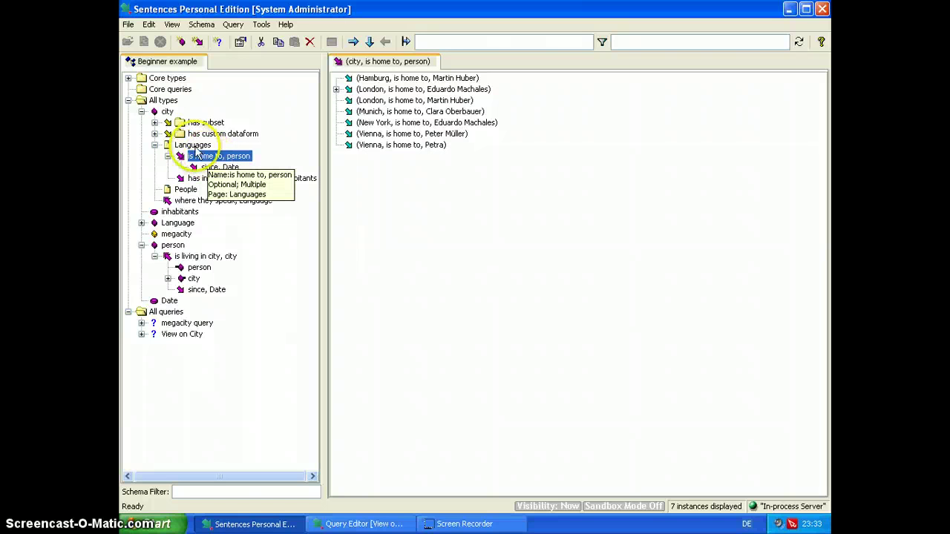
- List the cities and preview then close a blank New city dataform
left_click(166, 112)
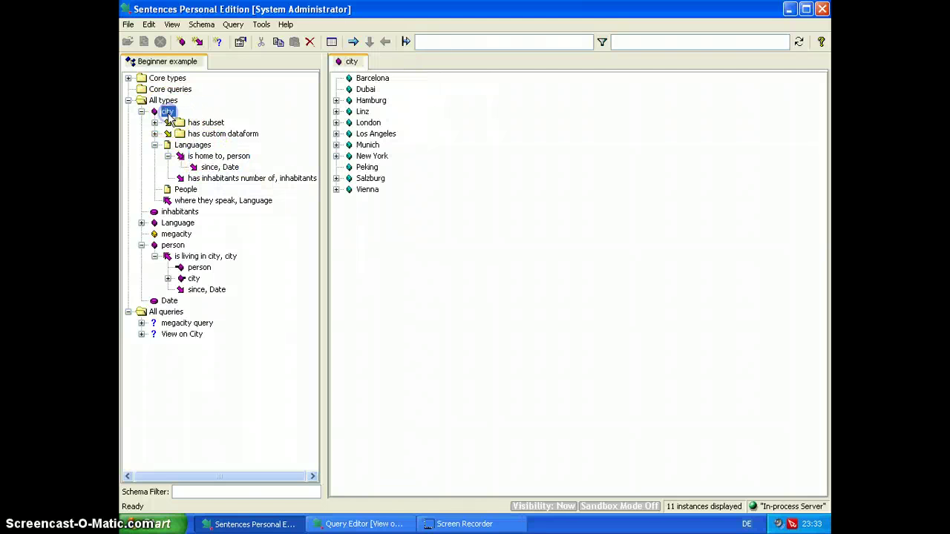
right_click(169, 117)
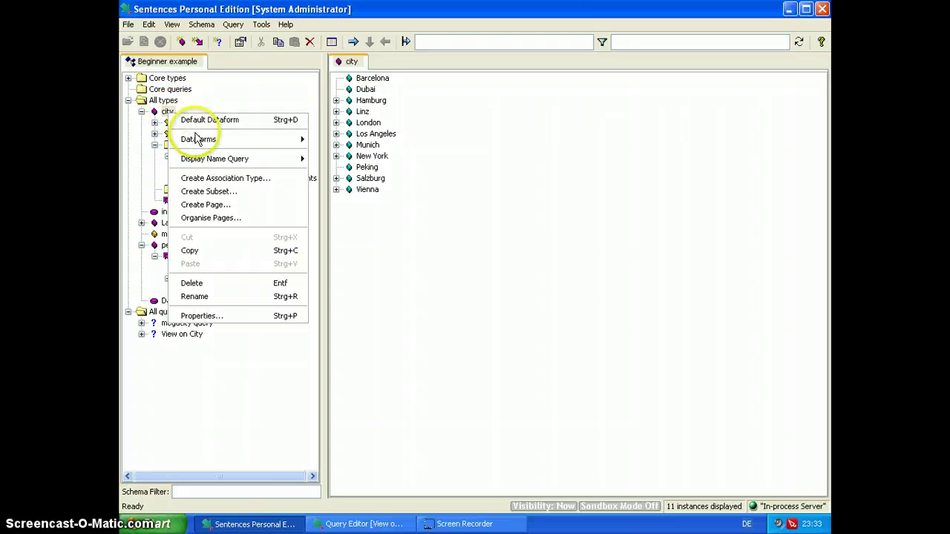
left_click(331, 138)
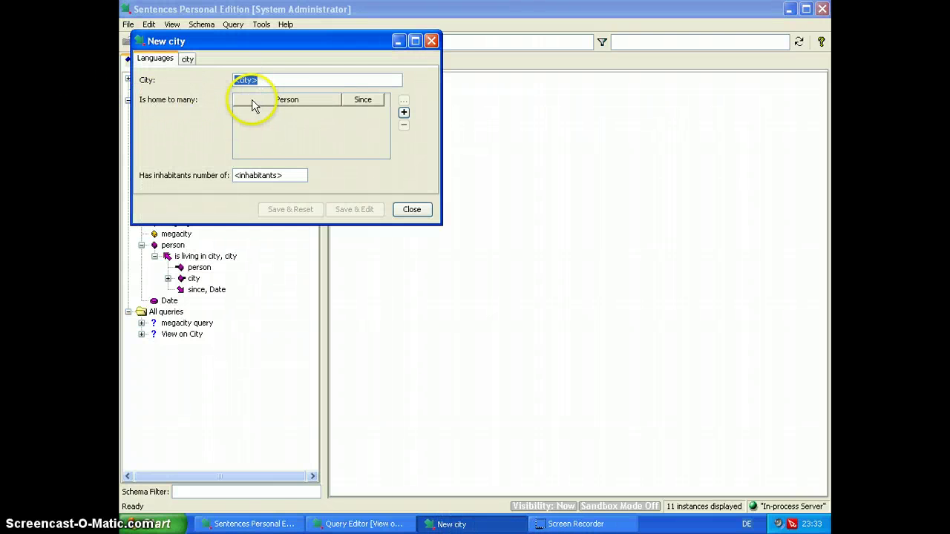
left_click(411, 210)
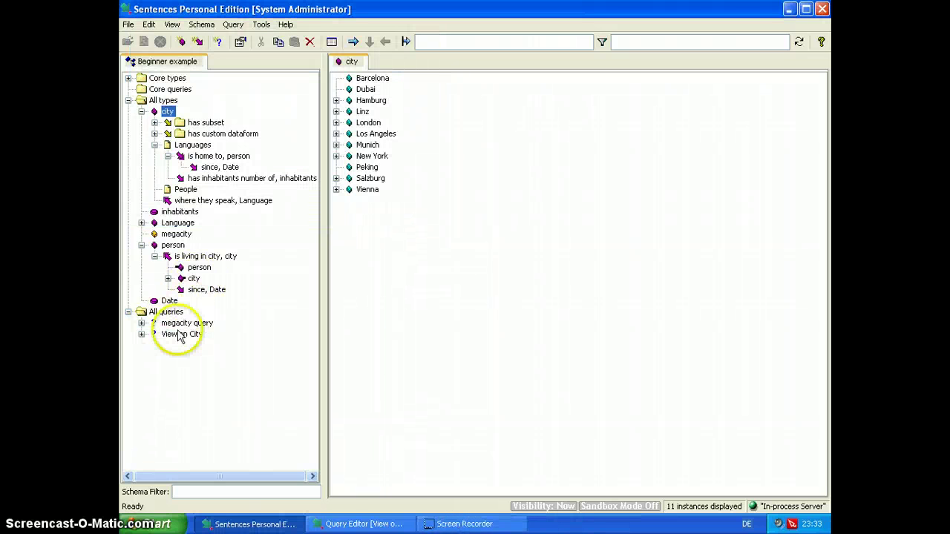
- Open the View on City query in the Query Editor
left_click(170, 338)
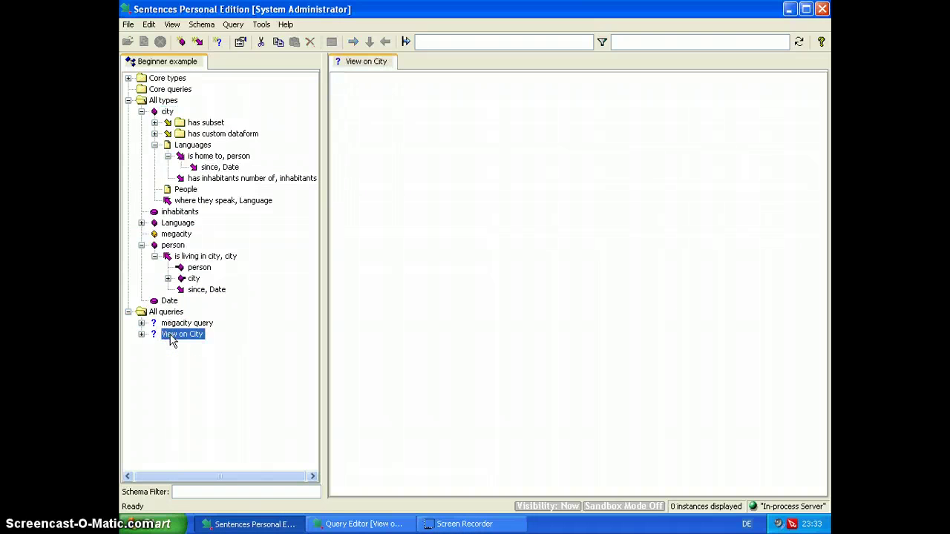
right_click(170, 337)
left_click(178, 343)
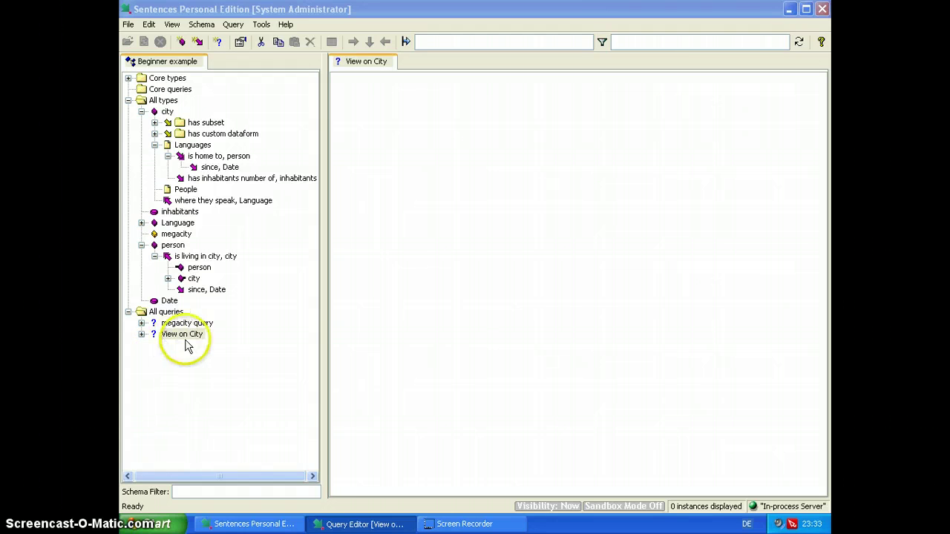
- Drag since, Date from city's related types under is home to, person in the query tree
left_click(356, 524)
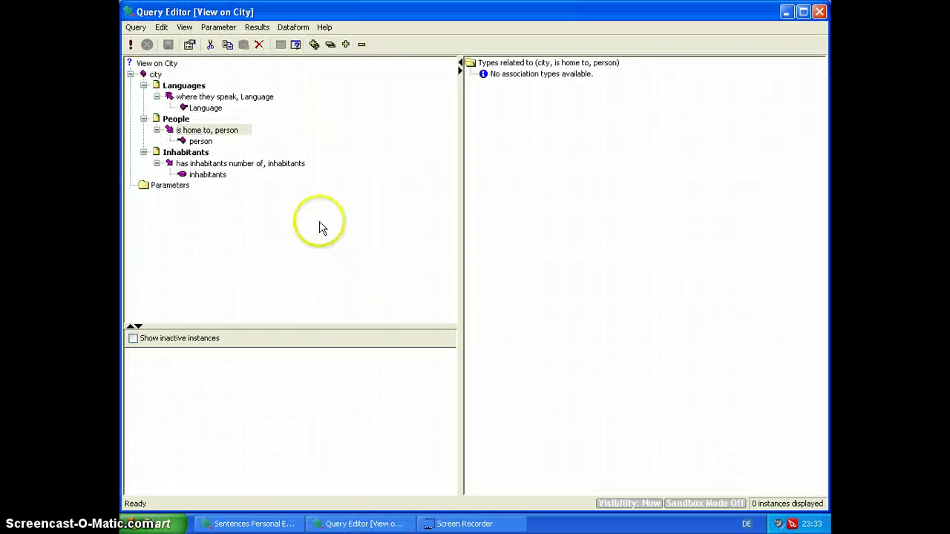
left_click(155, 75)
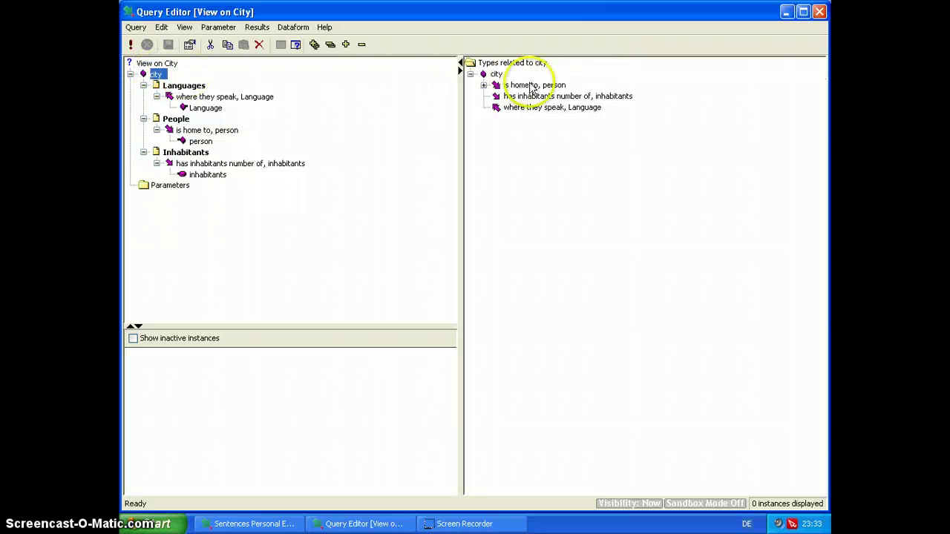
left_click(483, 85)
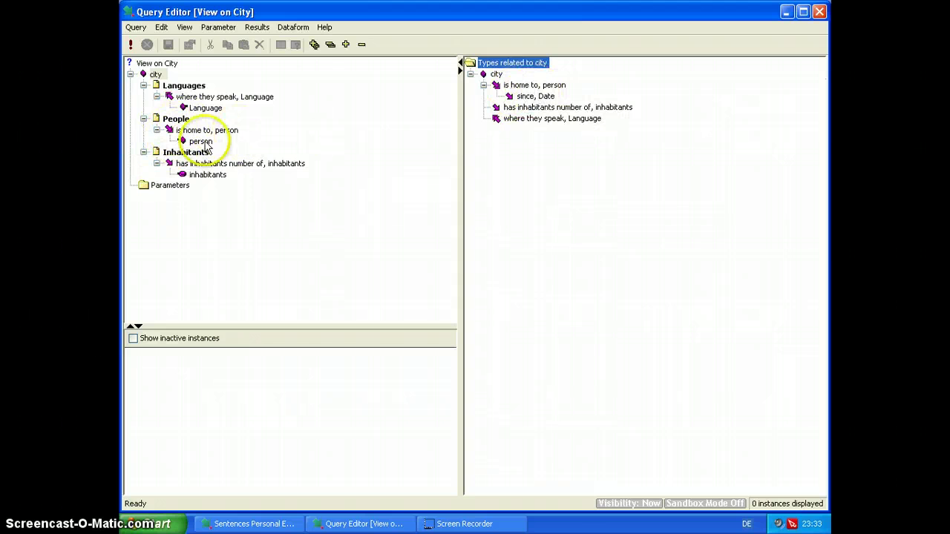
left_click(531, 97)
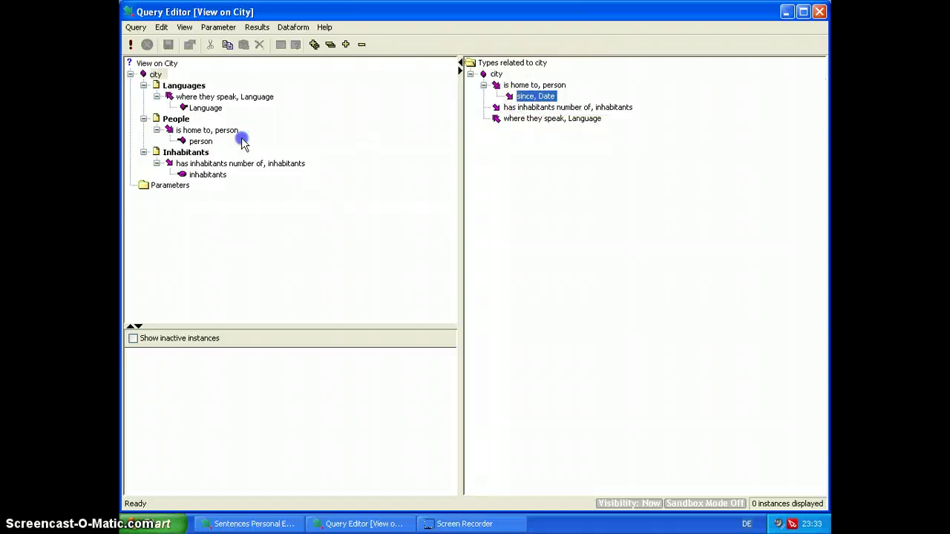
left_click_drag(186, 132, 185, 130)
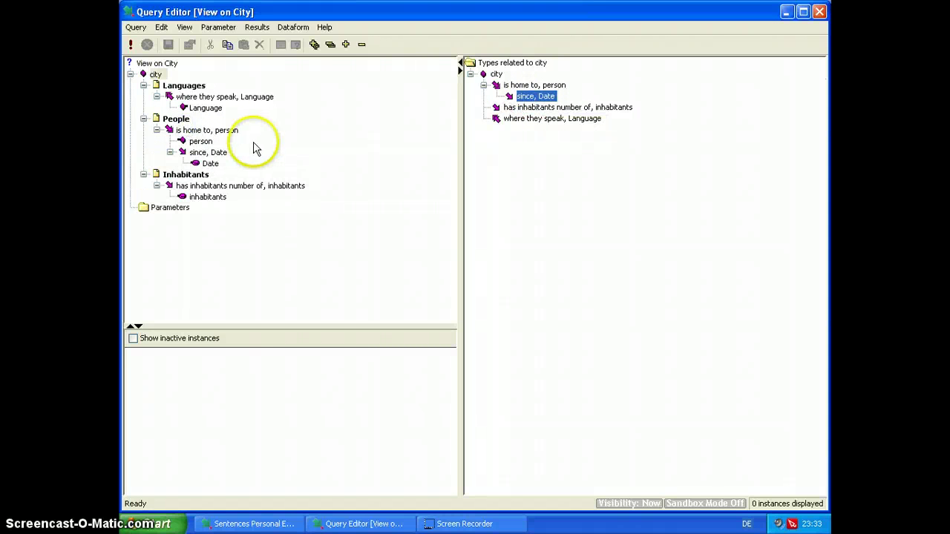
- Set is home to, person's presentation to Table for associations and save the View on City query
left_click(180, 131)
right_click(180, 132)
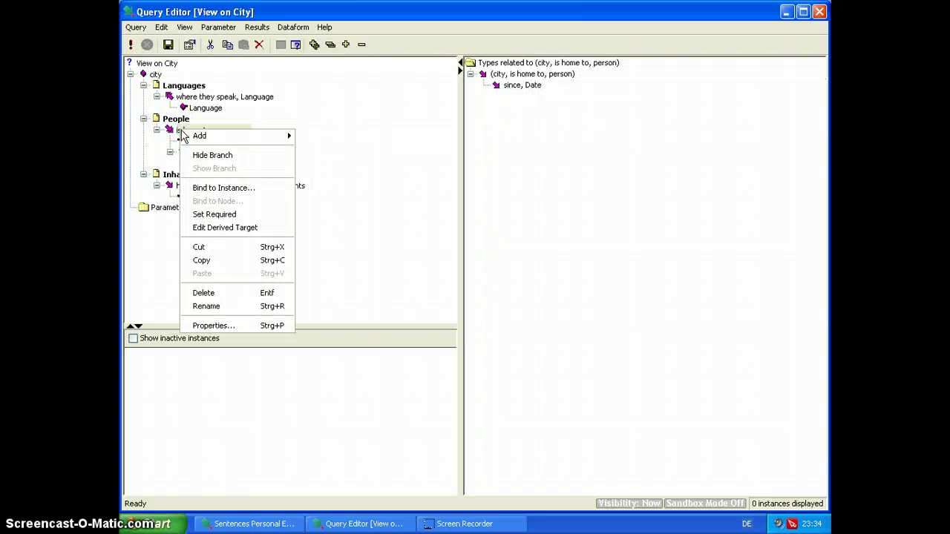
left_click(228, 325)
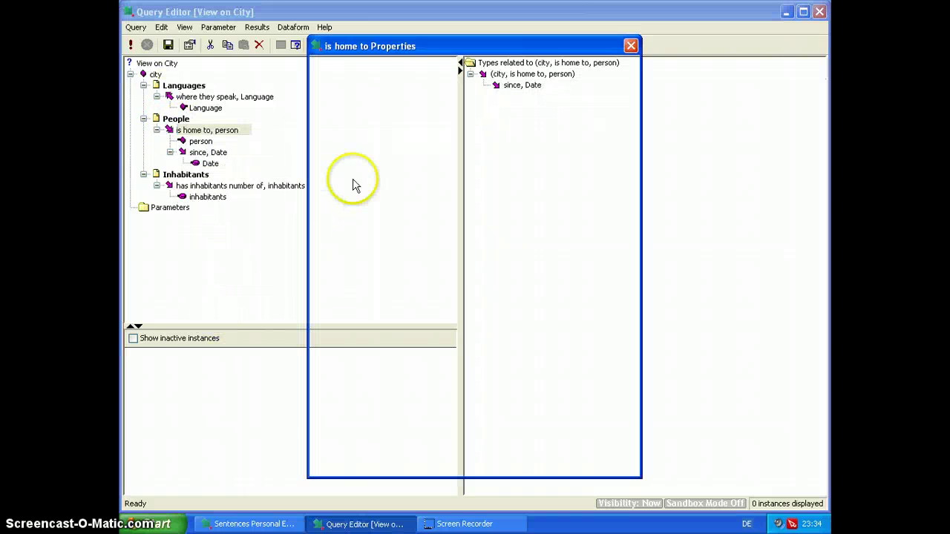
left_click(594, 84)
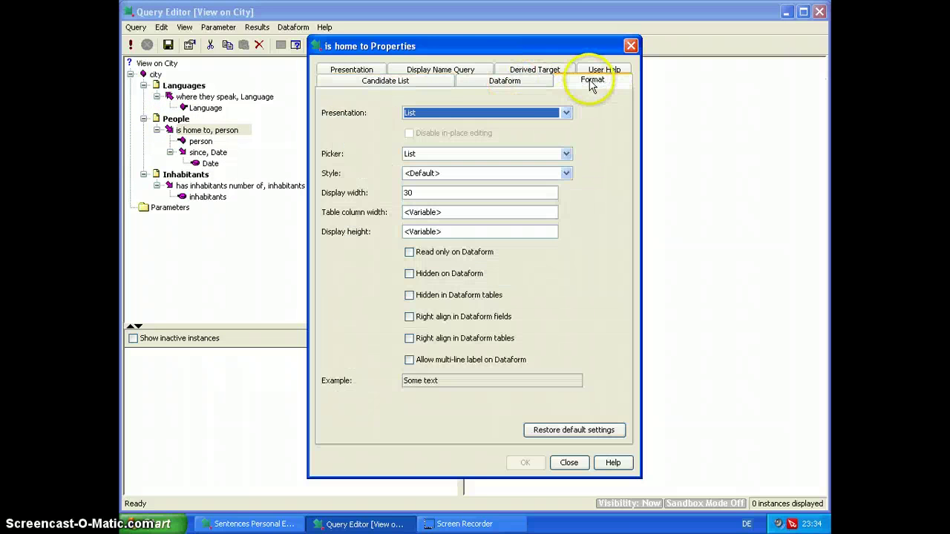
left_click(566, 112)
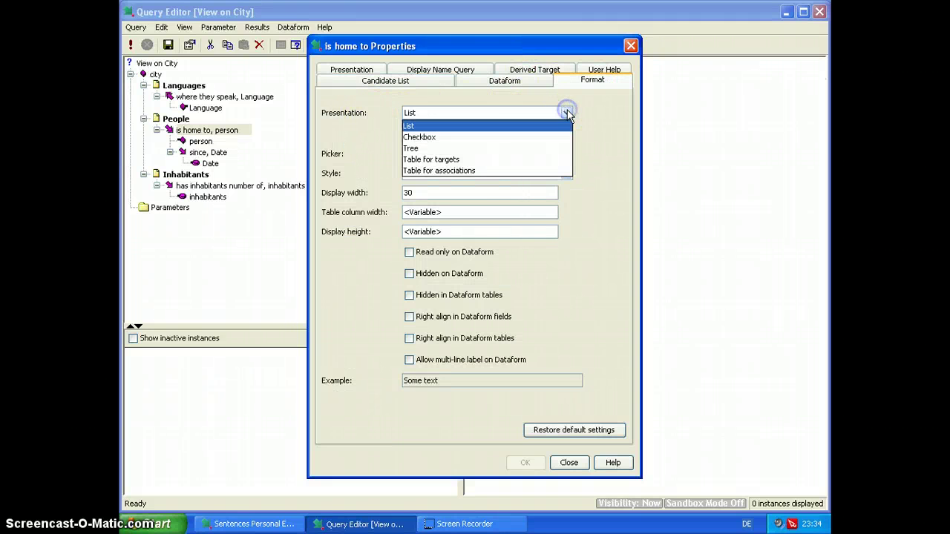
left_click(458, 172)
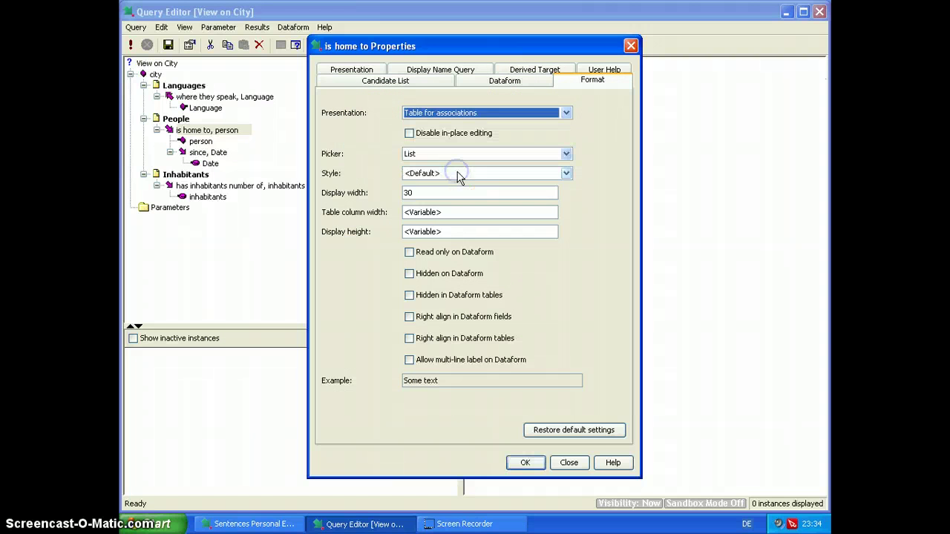
left_click(526, 462)
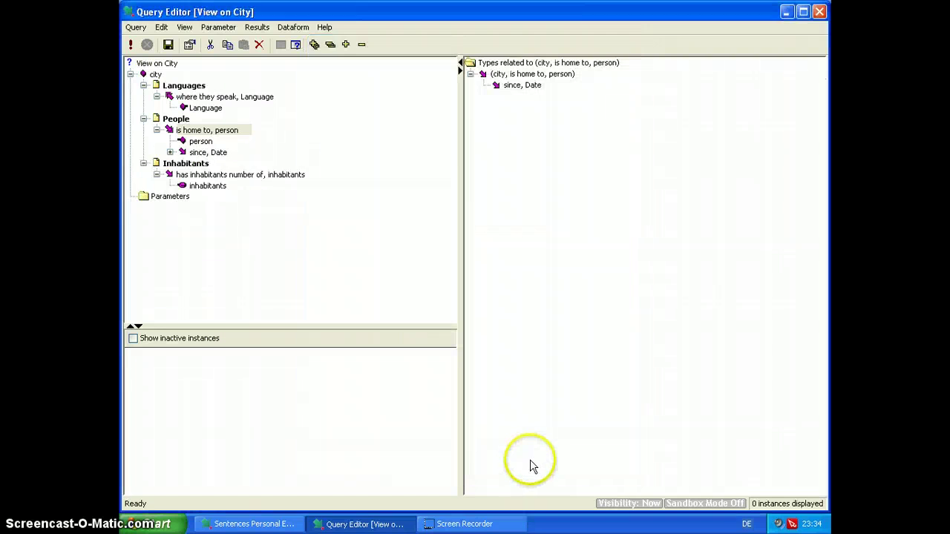
left_click(168, 44)
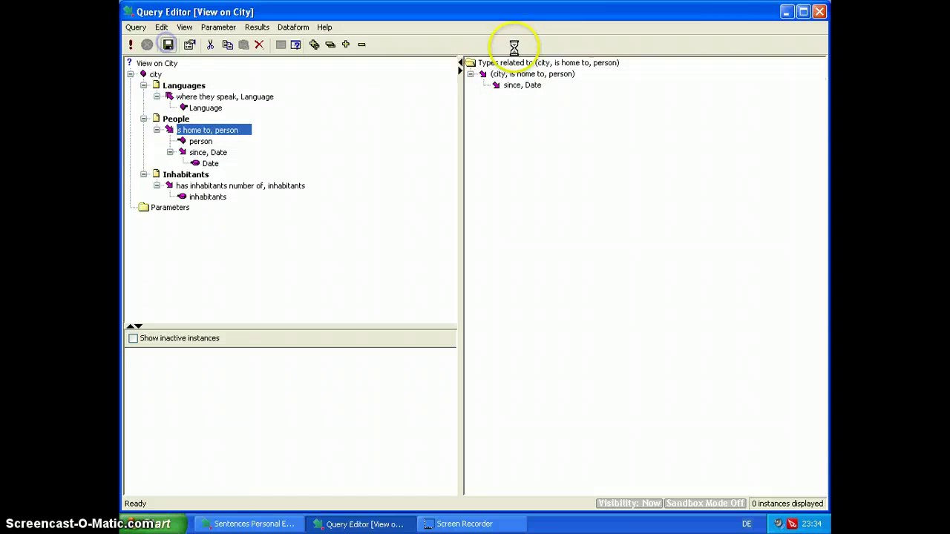
- Close the Query Editor and open London's default dataform from the city list
left_click(819, 13)
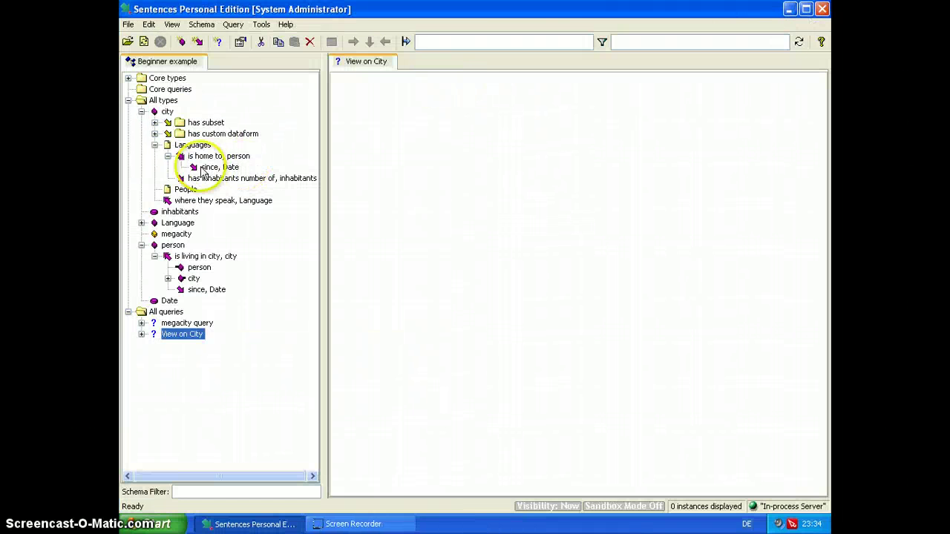
left_click(167, 111)
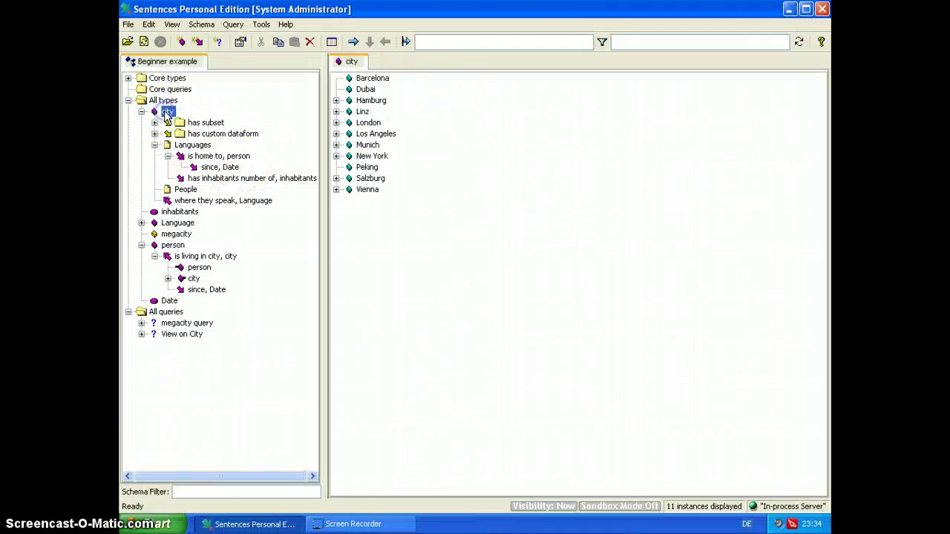
right_click(369, 125)
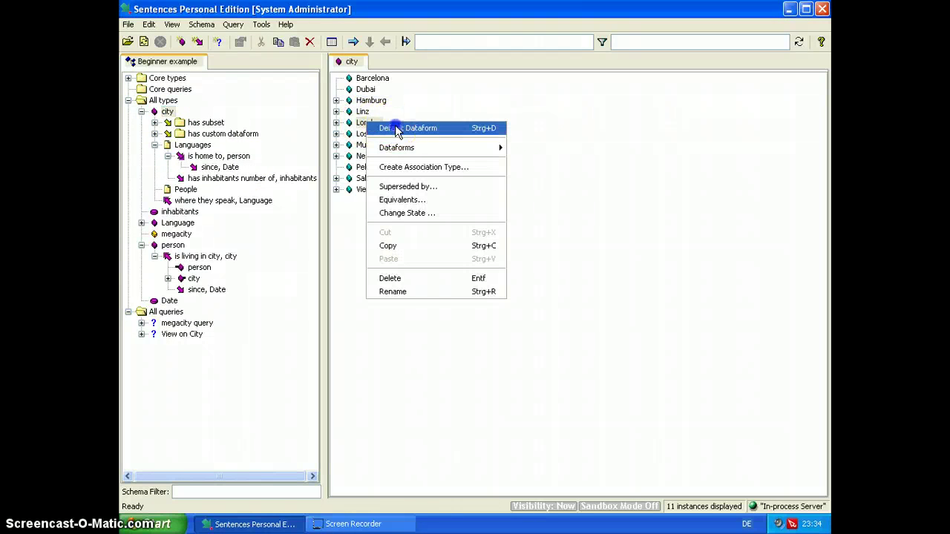
left_click(394, 128)
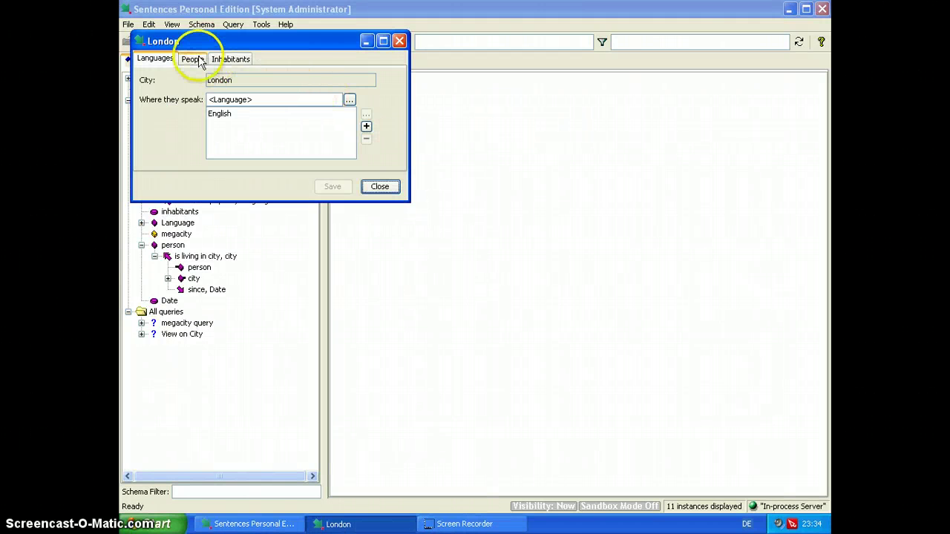